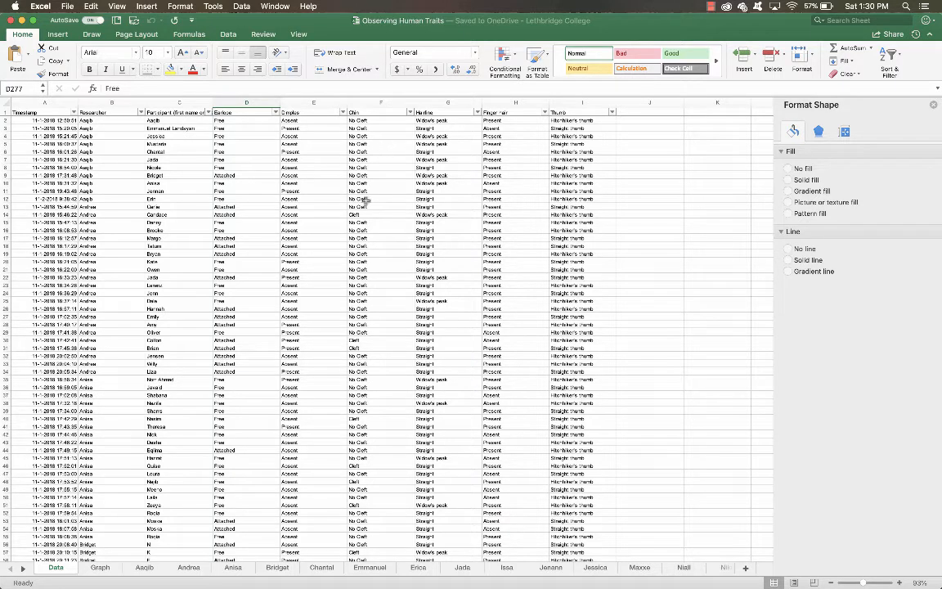
# Review the class records in the Data sheet down to the trait totals, and view the whole-class chart on the Graph sheet.
pyautogui.scroll(-5, 208, 308)
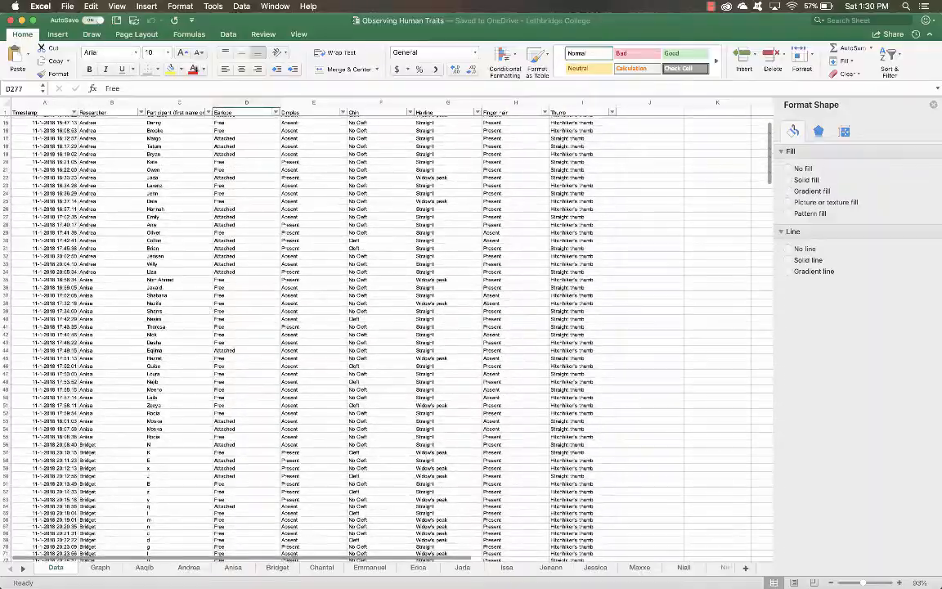
pyautogui.scroll(-15, 163, 248)
pyautogui.scroll(-20, 163, 247)
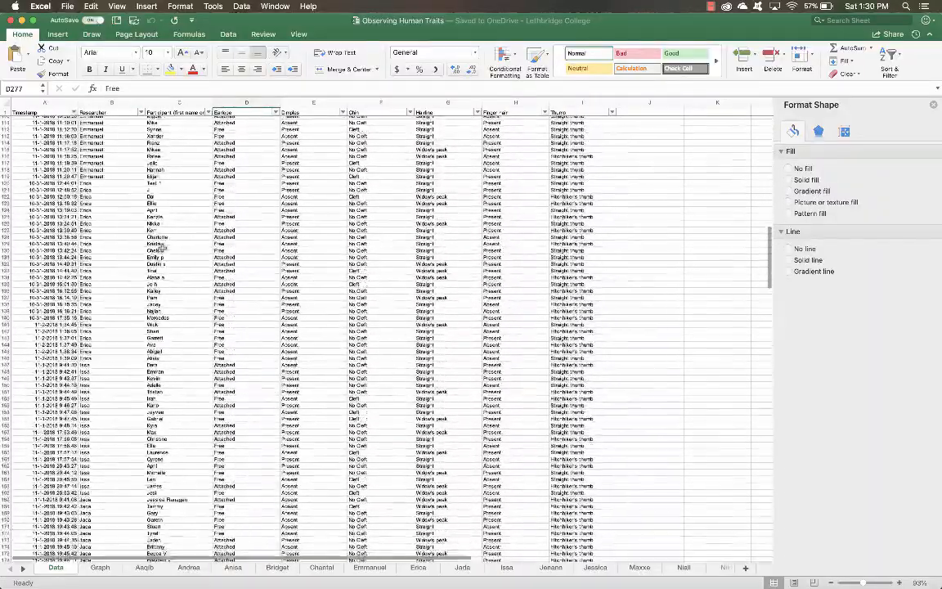
pyautogui.scroll(-12, 163, 248)
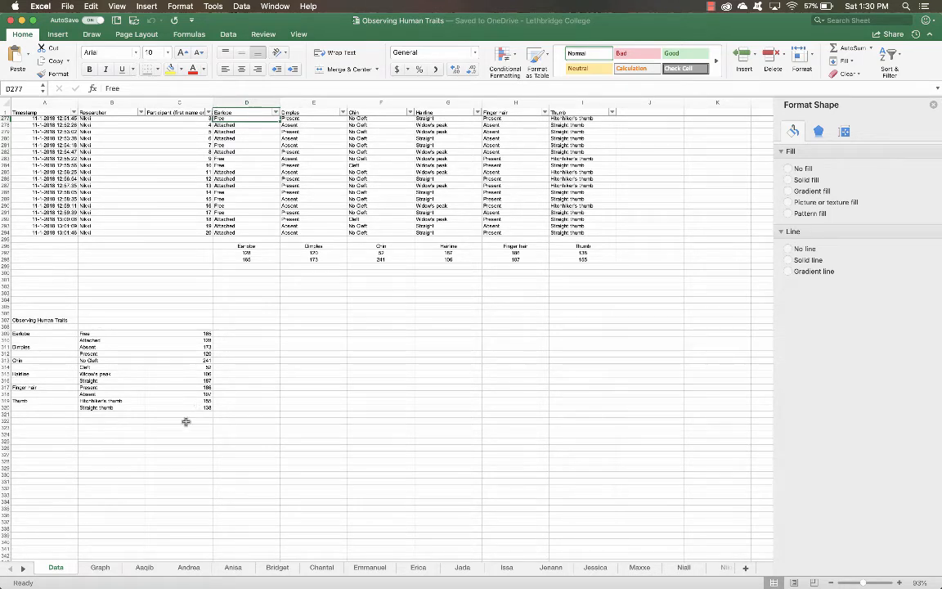
pyautogui.click(99, 567)
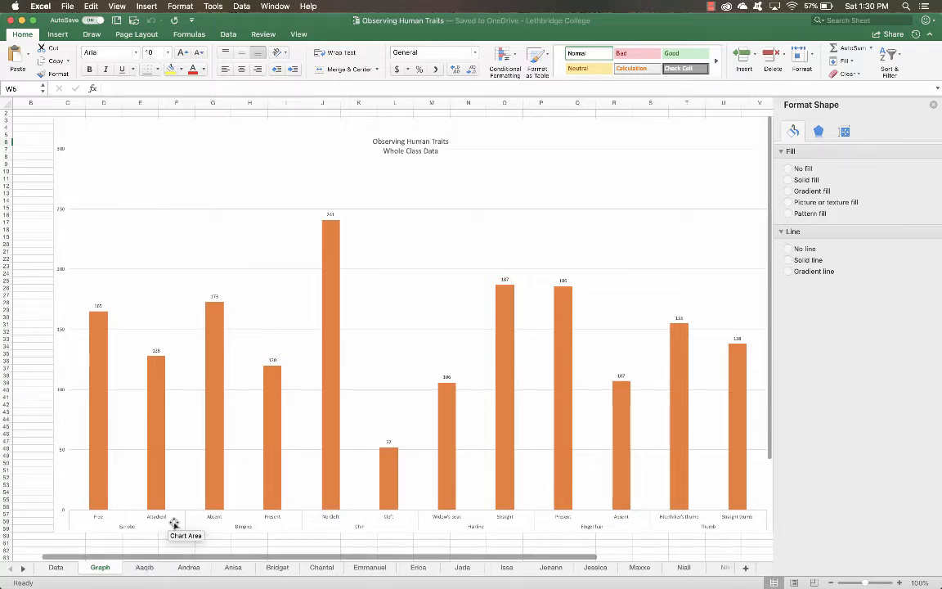
# View the first researcher's sheet, and inspect the count formula for free earlobes in F25 on the fifth researcher's sheet.
pyautogui.click(144, 567)
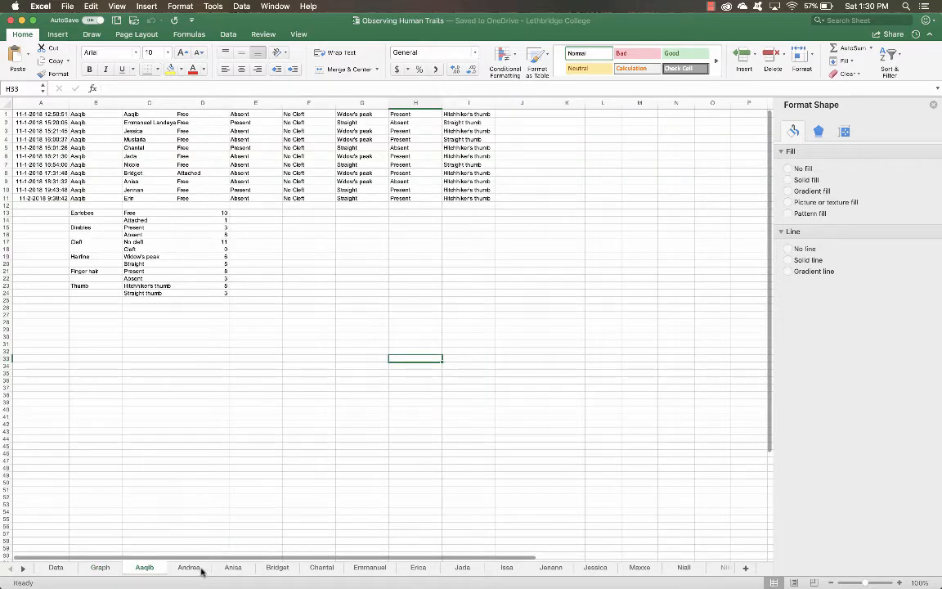
pyautogui.click(320, 567)
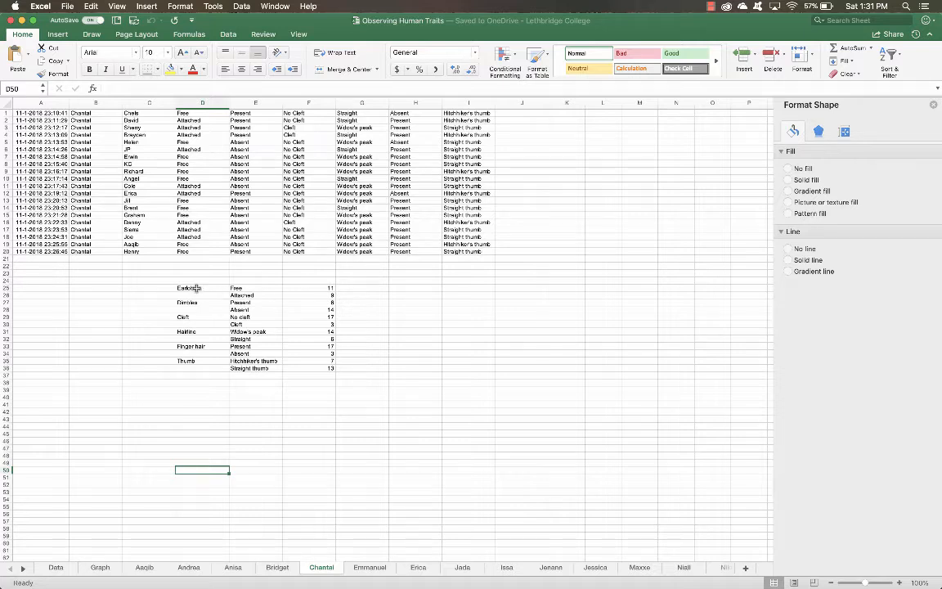
pyautogui.click(321, 290)
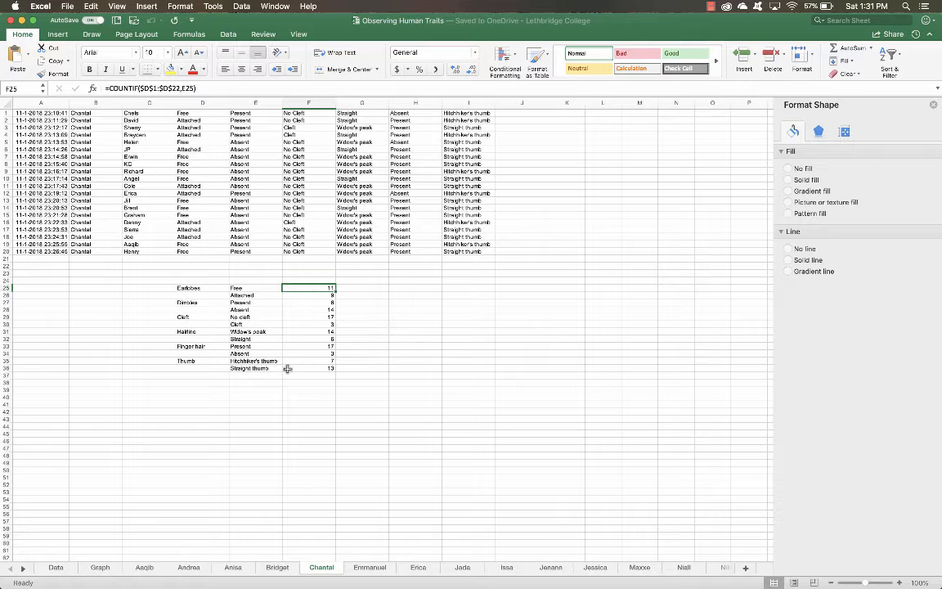
pyautogui.click(270, 390)
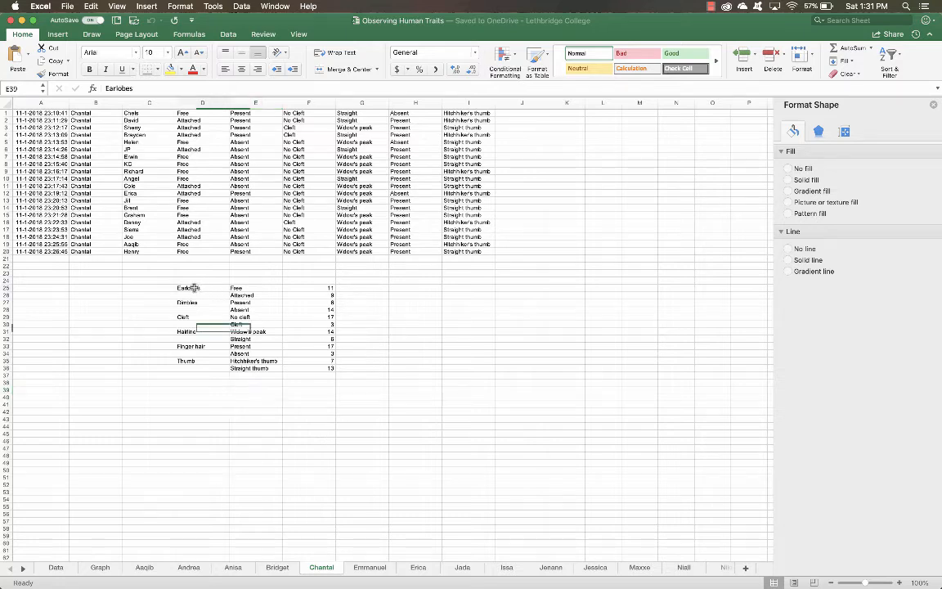
# Insert a 2-D clustered column chart from the trait summary in D25:F36.
pyautogui.moveTo(188, 288); pyautogui.dragTo(306, 370)
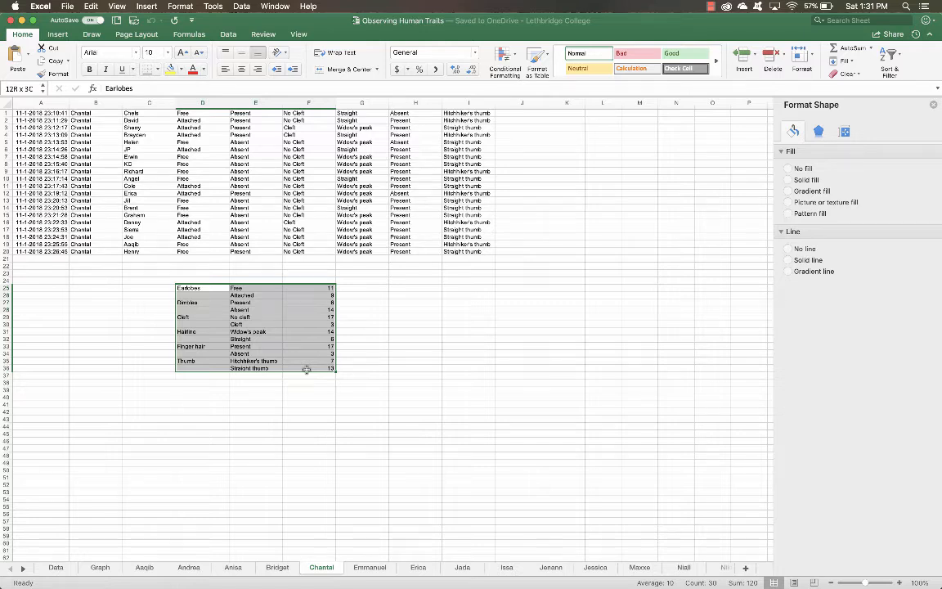
pyautogui.moveTo(307, 370)
pyautogui.mouseDown()
pyautogui.moveTo(308, 415)
pyautogui.moveTo(309, 367)
pyautogui.mouseUp()
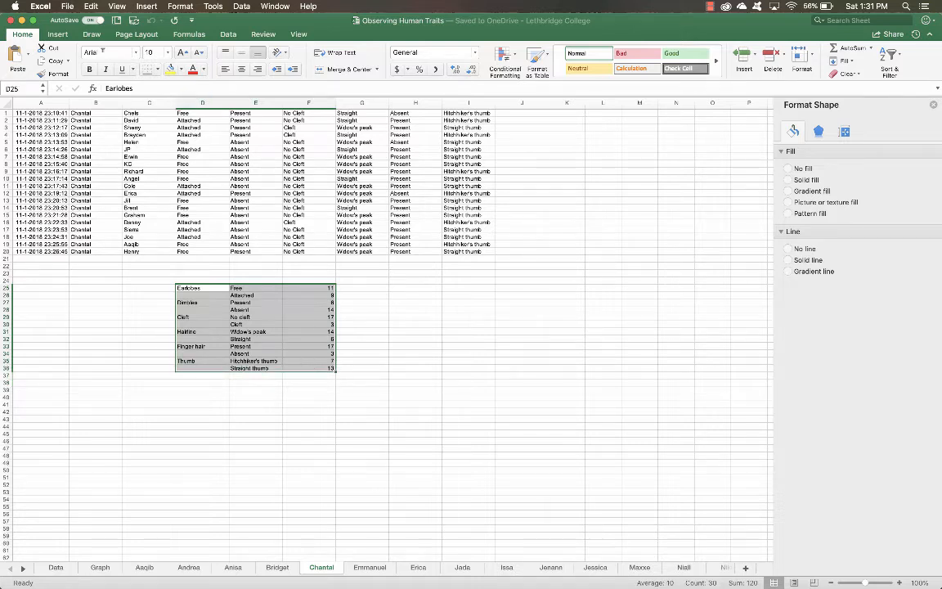
pyautogui.click(57, 35)
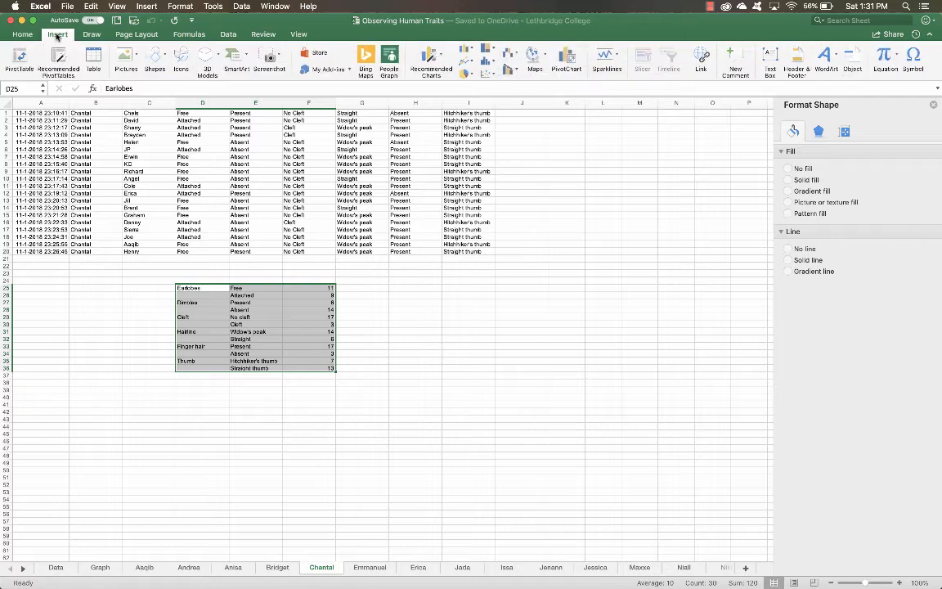
pyautogui.click(466, 49)
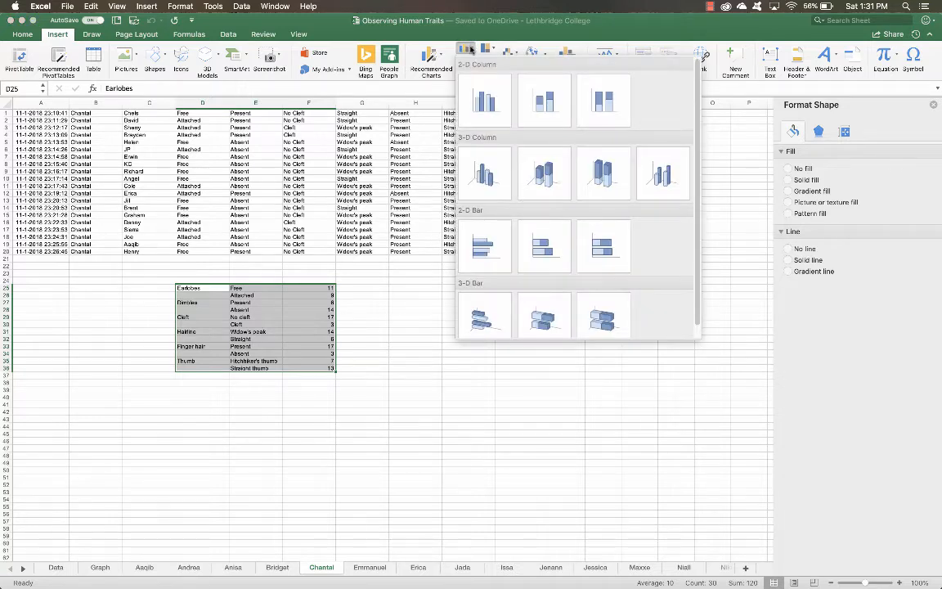
pyautogui.click(484, 101)
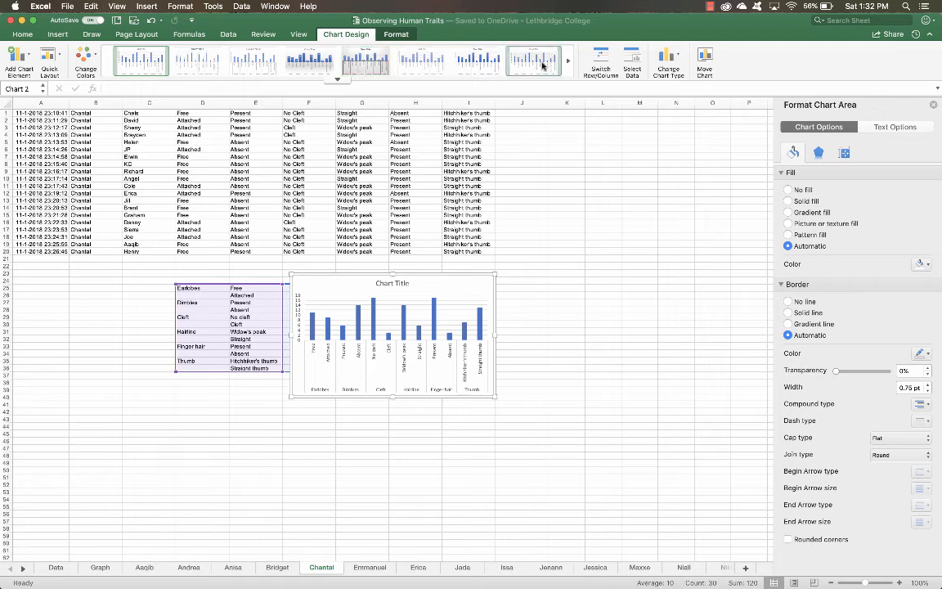
# Move the column chart onto its own new sheet.
pyautogui.click(706, 56)
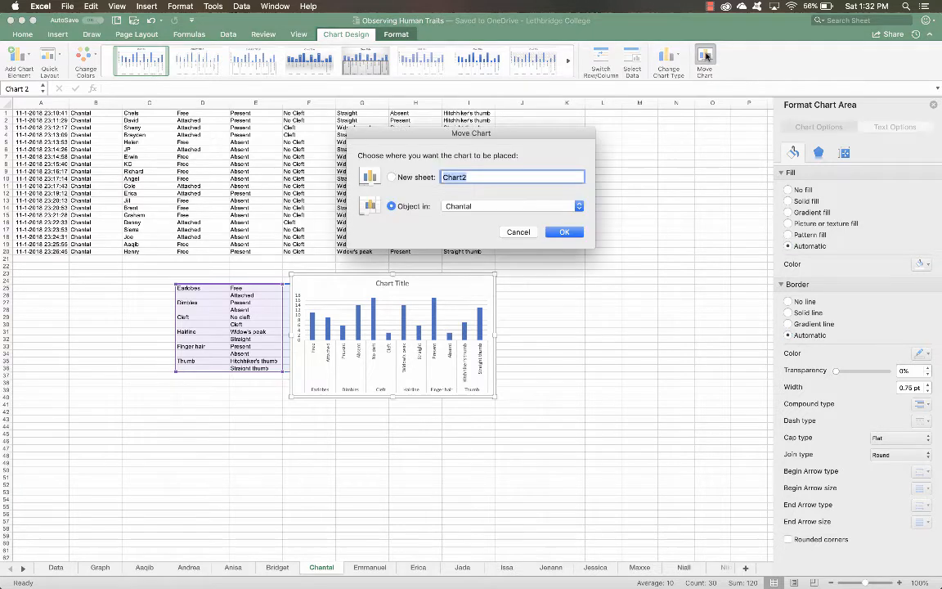
pyautogui.click(391, 177)
pyautogui.click(565, 232)
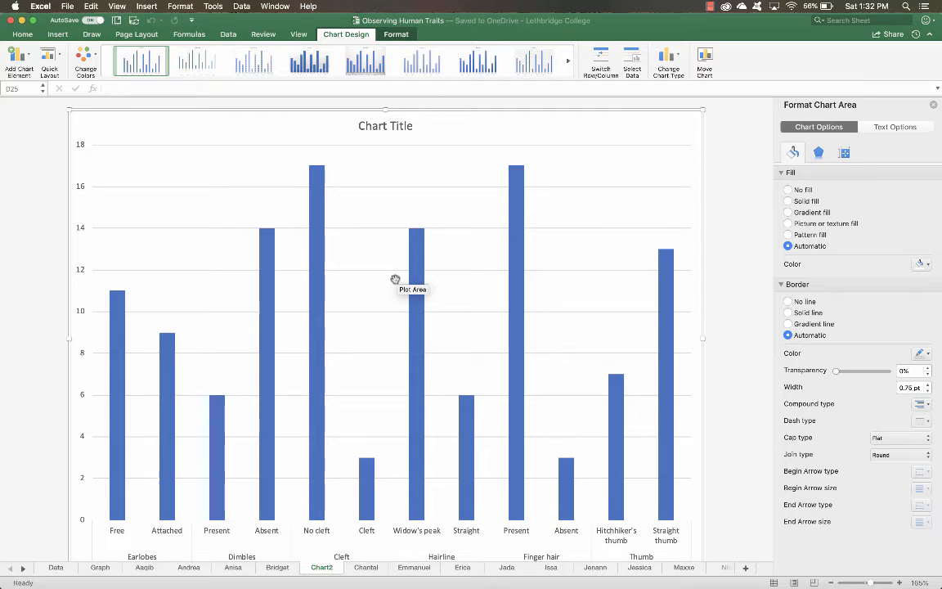
# Apply the sixth chart style, with pale bars and value labels inside them, and recolour the bars green.
pyautogui.click(326, 72)
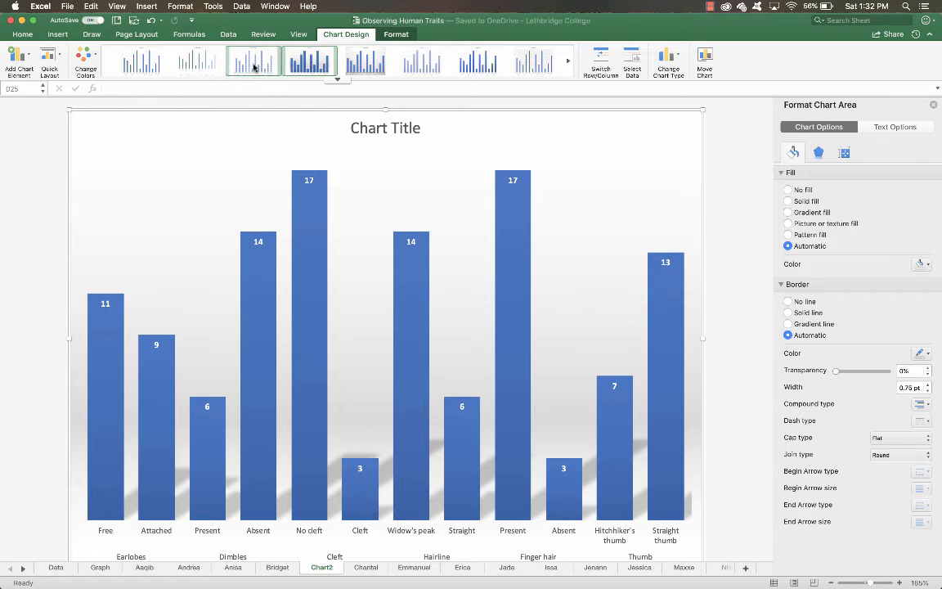
pyautogui.click(254, 68)
pyautogui.click(418, 62)
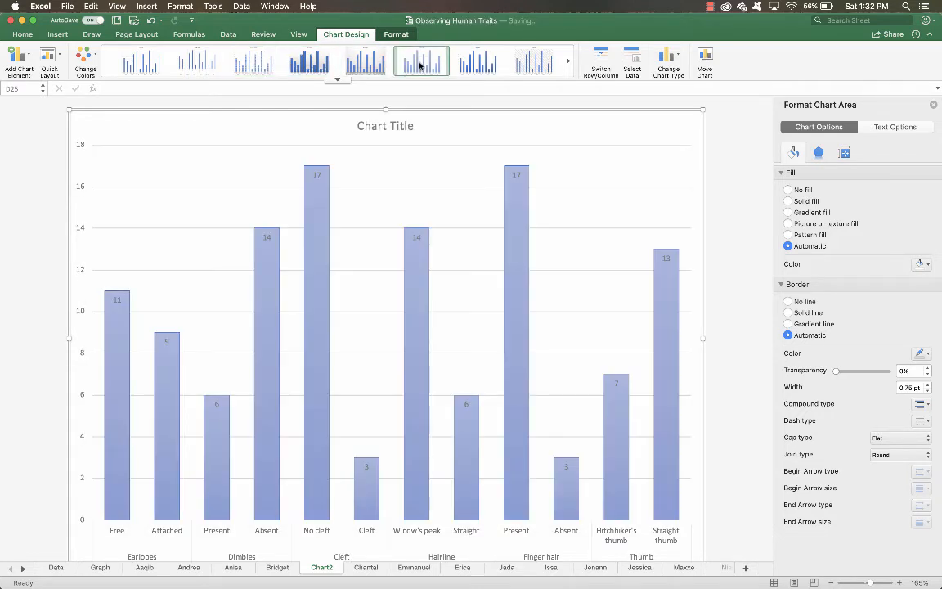
pyautogui.click(85, 56)
pyautogui.click(99, 147)
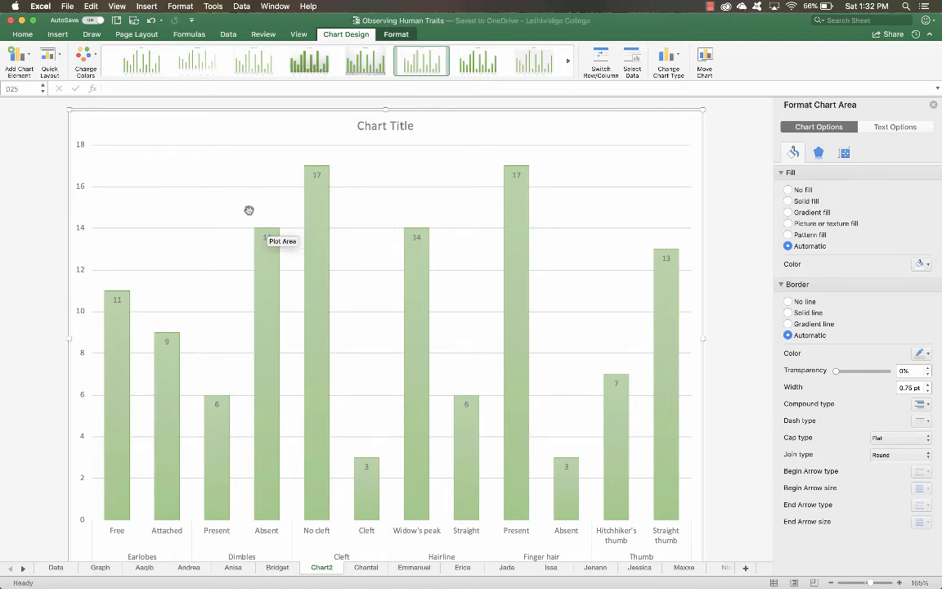
# Replace the chart title with the researcher's first name in possessive form followed by "Research Results".
pyautogui.click(382, 127)
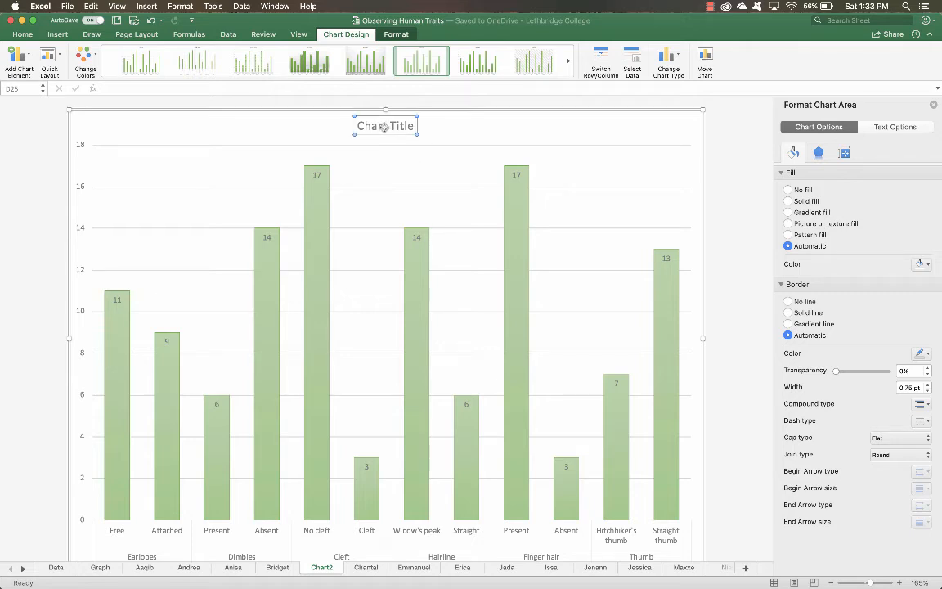
pyautogui.doubleClick(373, 126)
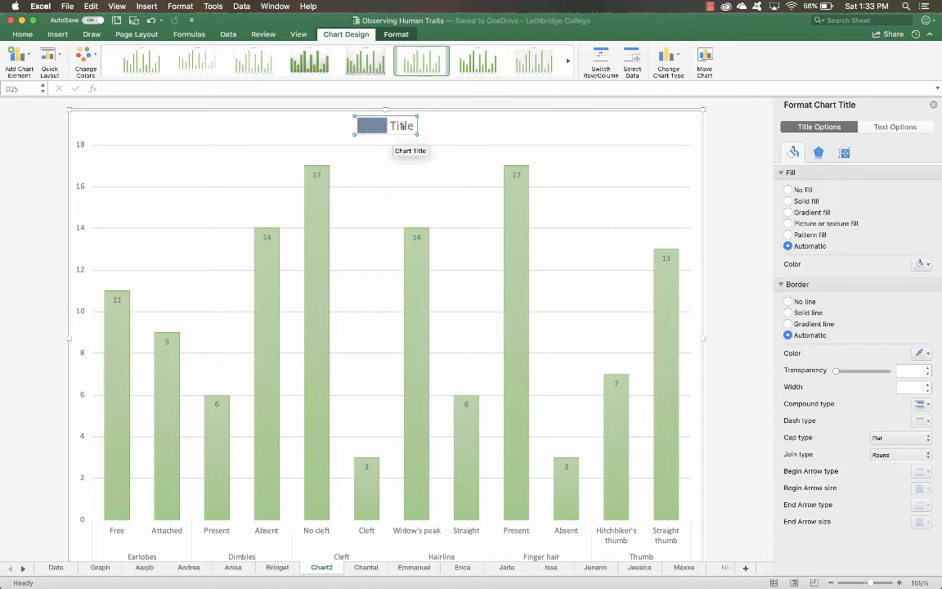
pyautogui.press('BackSpace')
pyautogui.write('Chan')
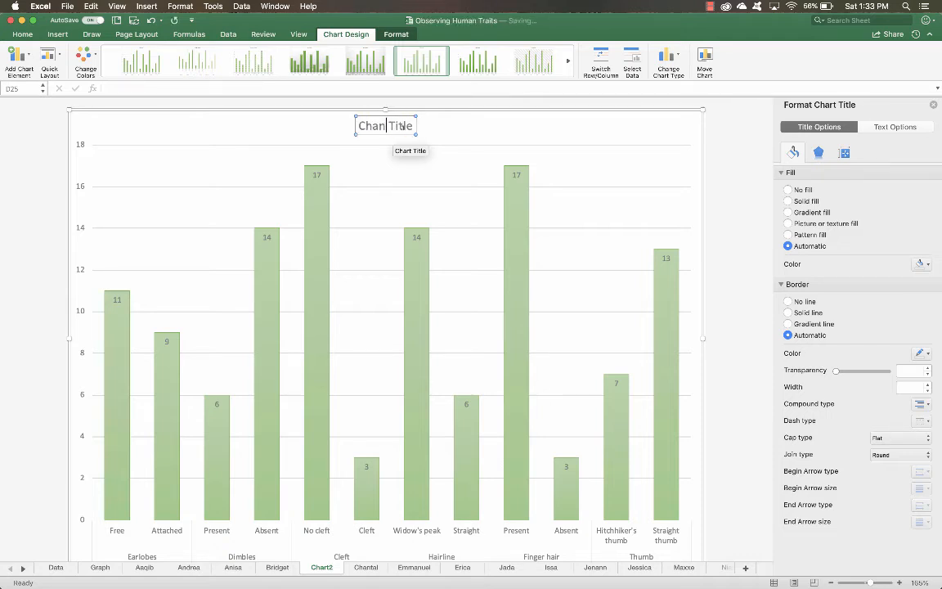
pyautogui.write('tal')
pyautogui.write("'s R")
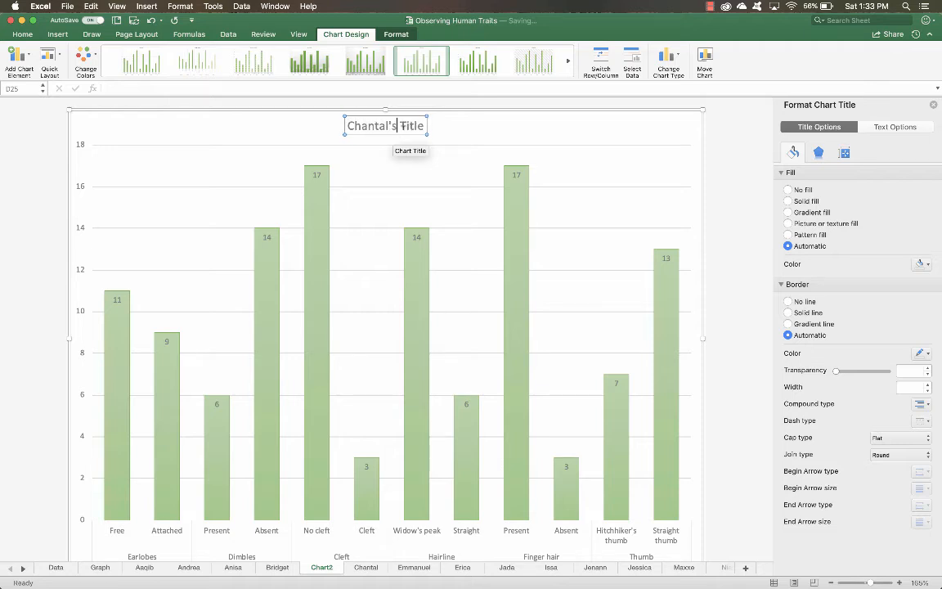
pyautogui.write('e')
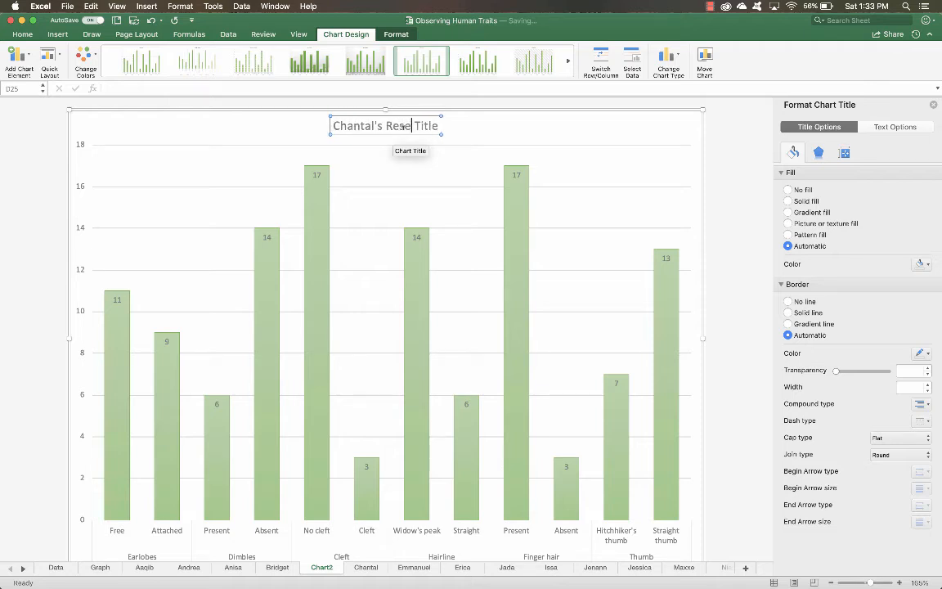
pyautogui.write('search Re')
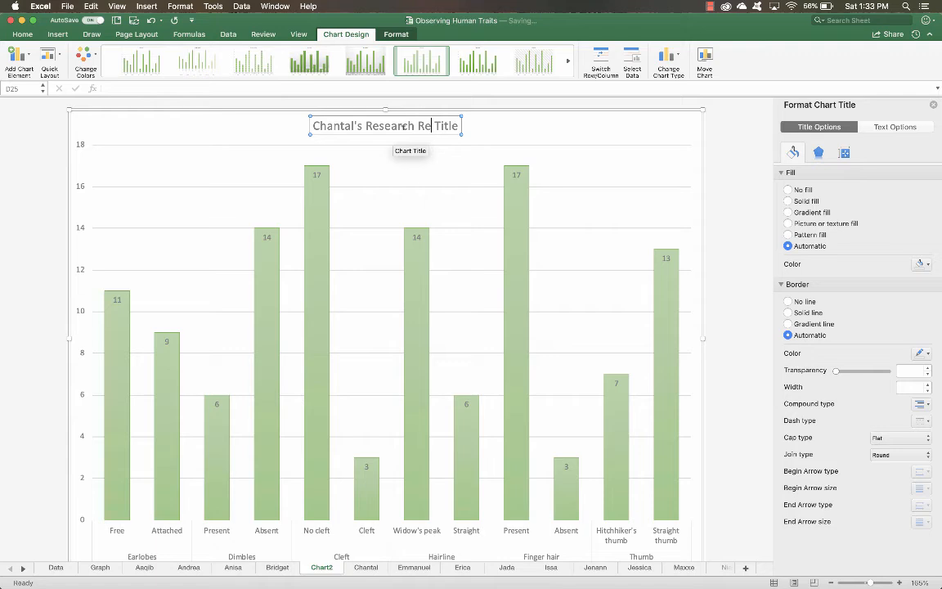
pyautogui.write('sults')
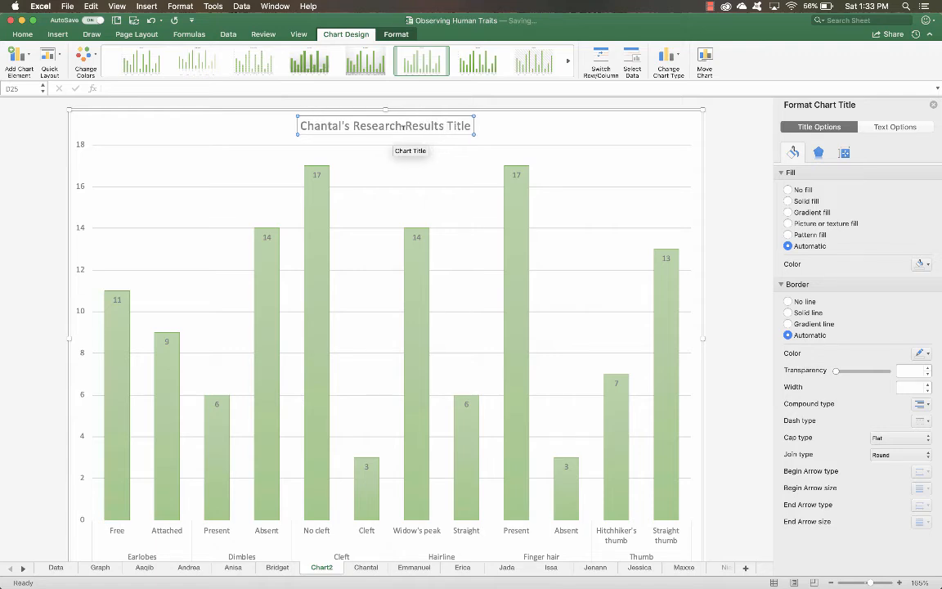
pyautogui.press('Delete')
pyautogui.press('Delete')
pyautogui.press('Delete')
pyautogui.press('Delete')
pyautogui.press('Delete')
pyautogui.press('Delete')
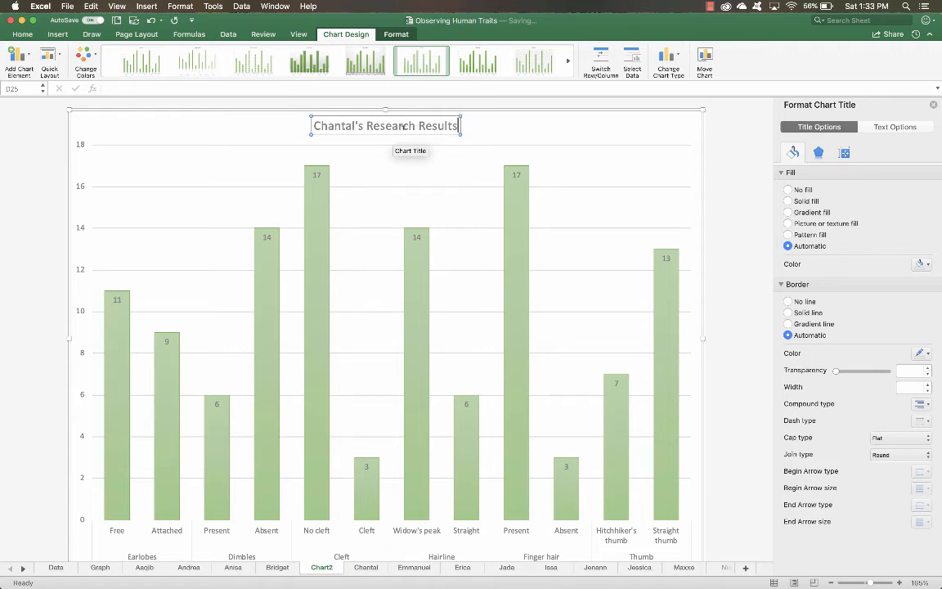
pyautogui.click(435, 252)
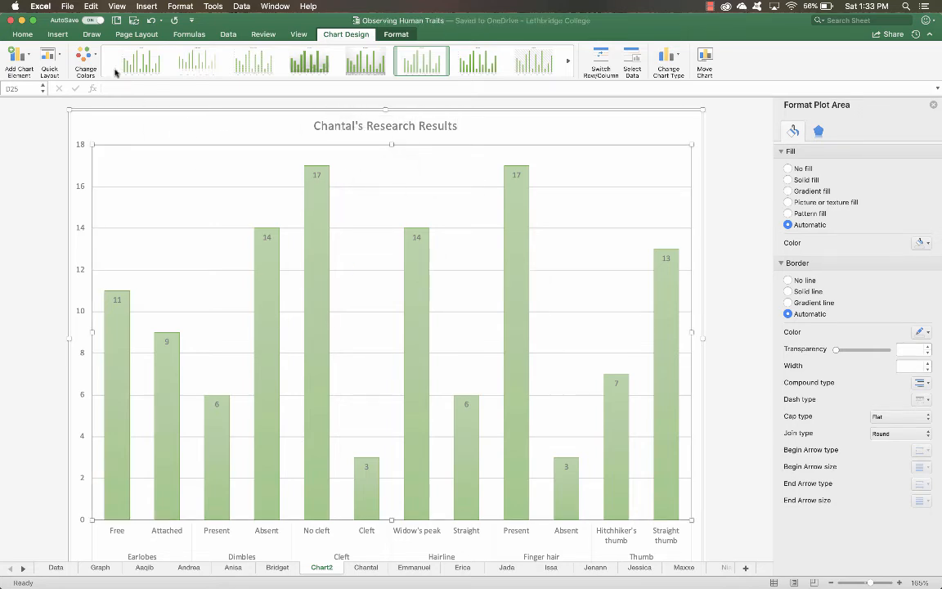
# Check the chart sheet's print preview without printing it, and return to the whole-class chart on the Graph sheet.
pyautogui.click(67, 7)
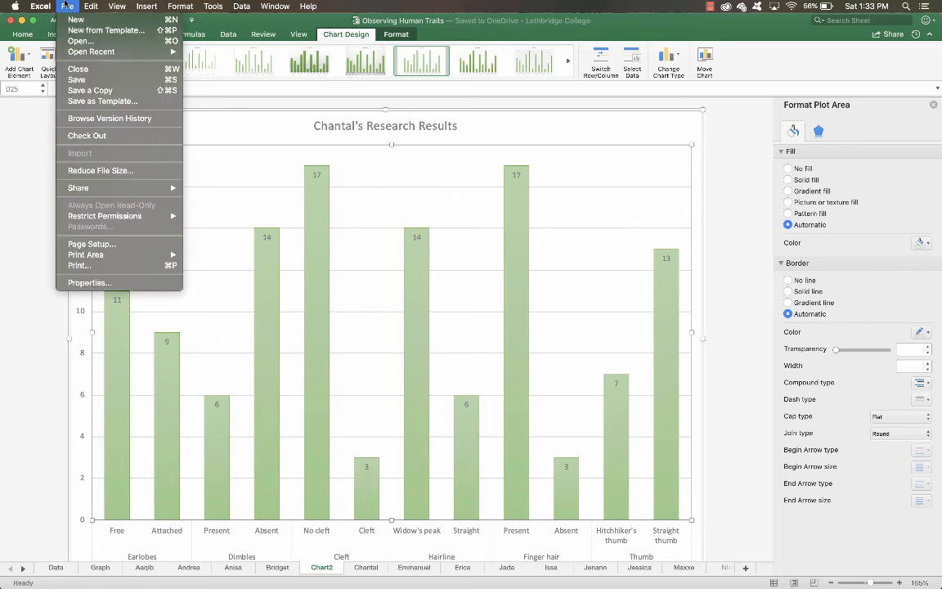
pyautogui.click(79, 265)
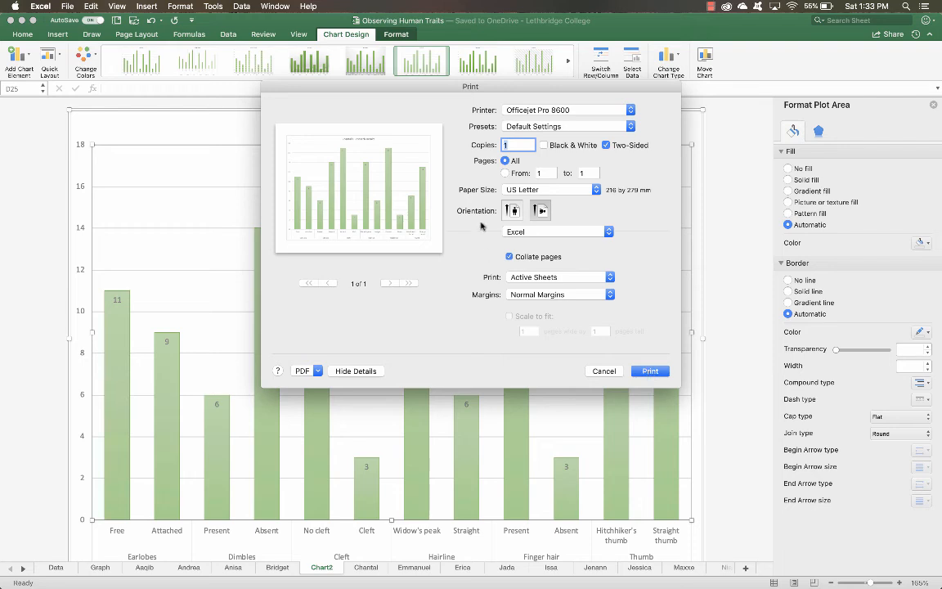
pyautogui.click(601, 371)
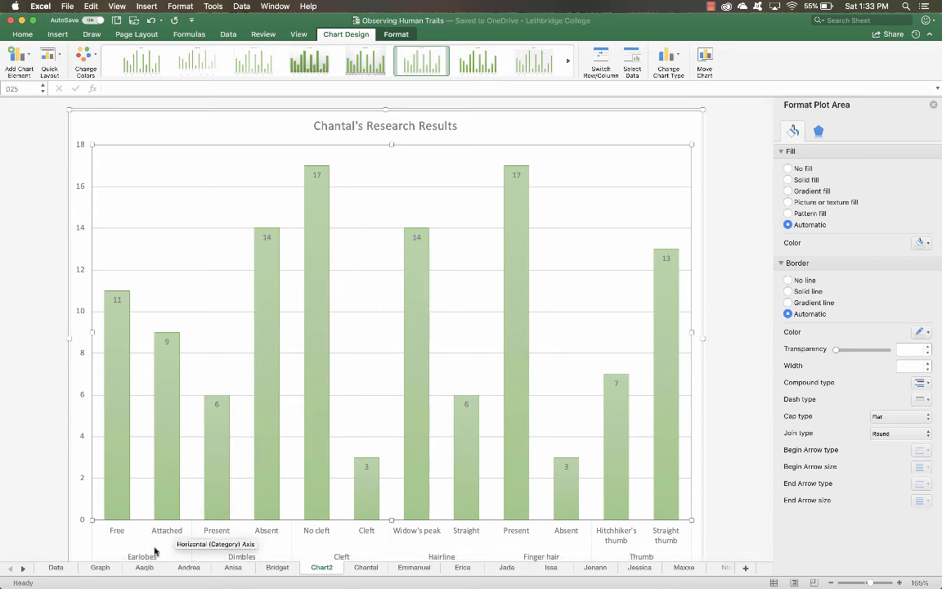
pyautogui.click(100, 566)
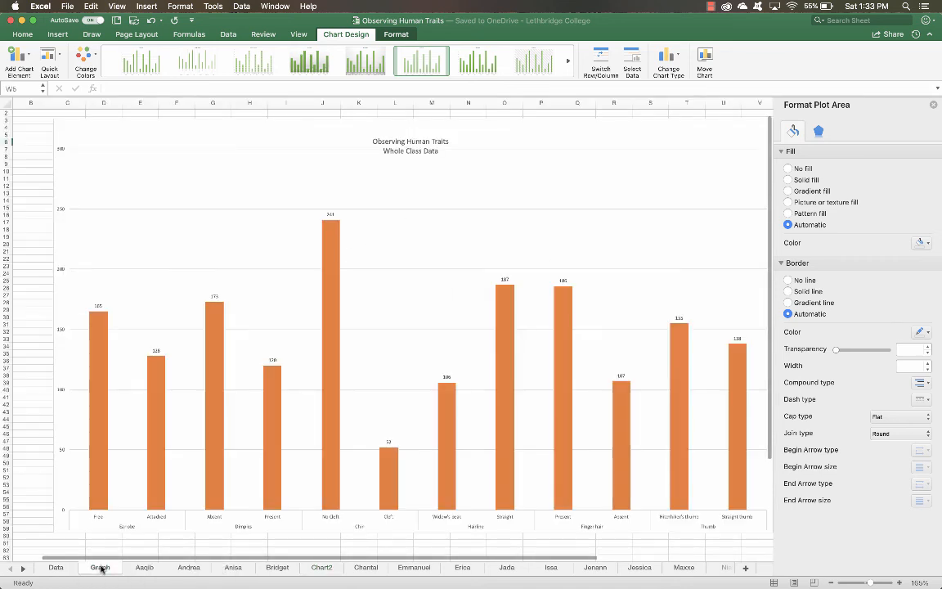